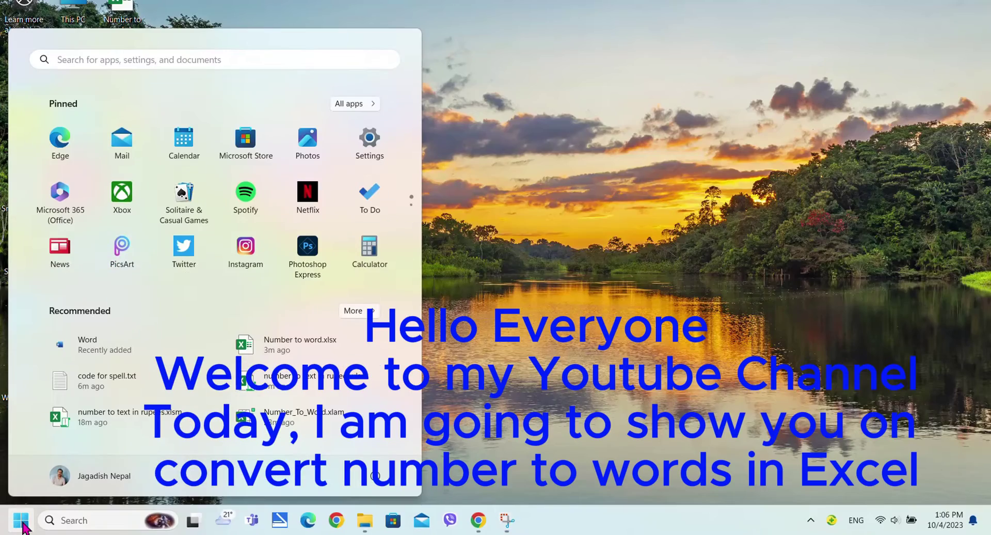
- Launch Excel from a Start menu search for 'excel' and start a blank workbook
type("excel")
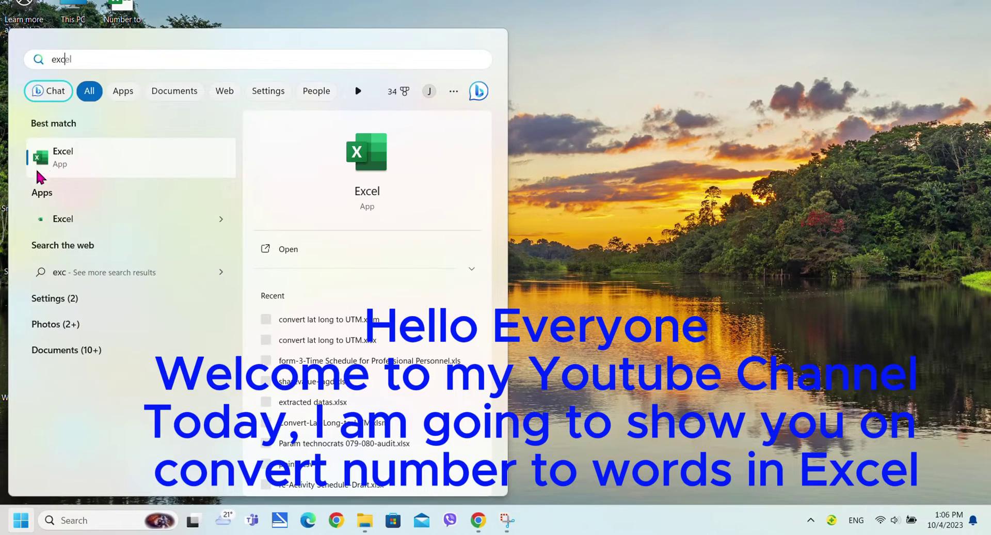
left_click(62, 158)
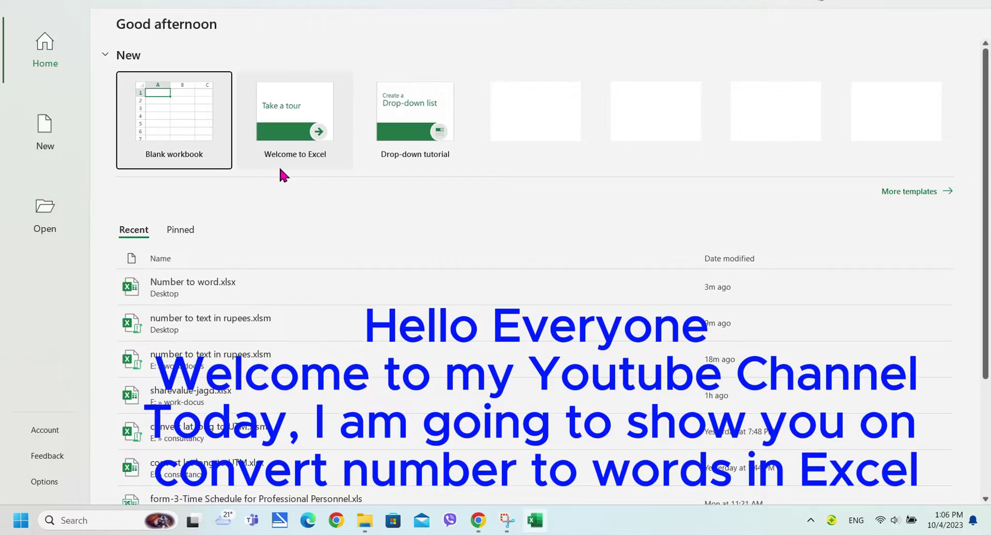
left_click(225, 153)
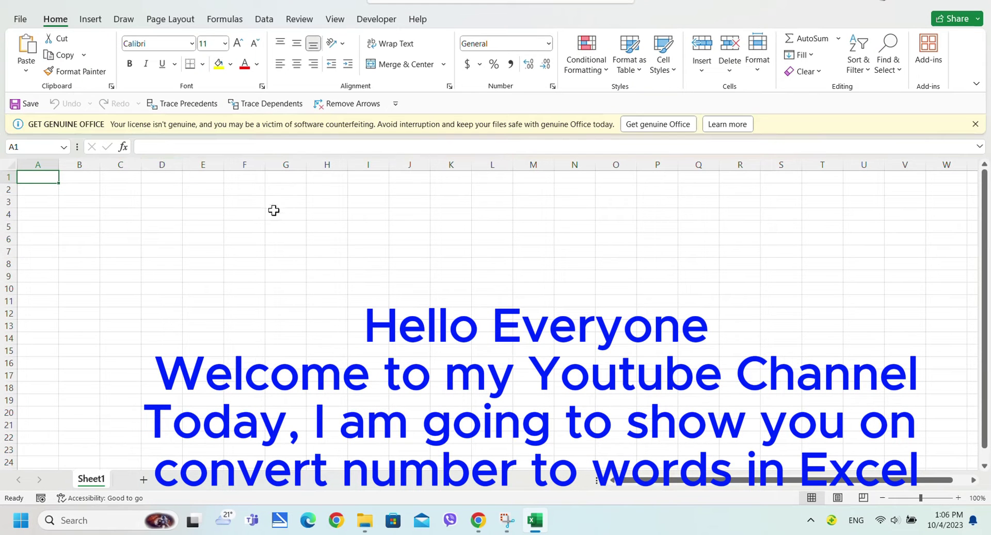
- Dismiss the Get Genuine Office banner and enter 950 in cell B4
left_click(975, 124)
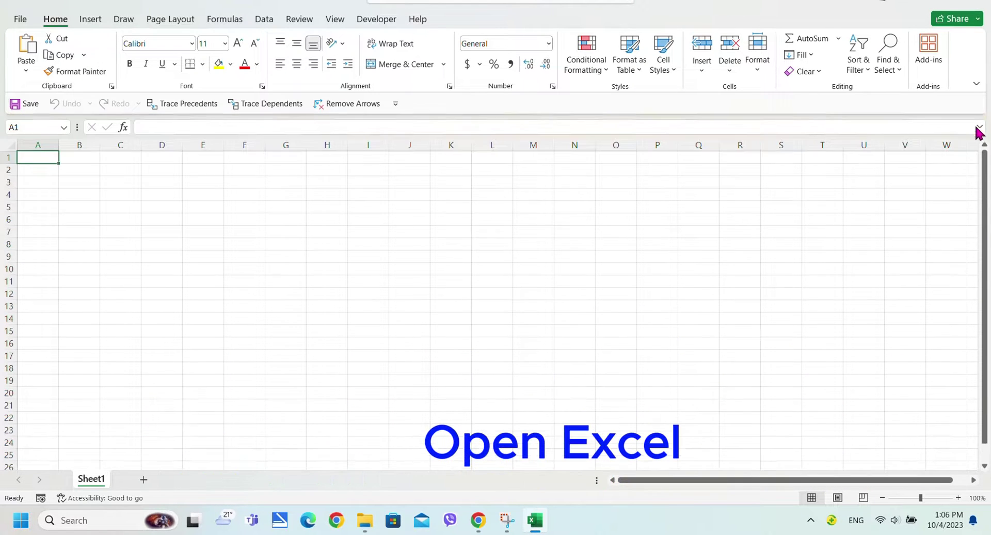
left_click(65, 206)
left_click(52, 192)
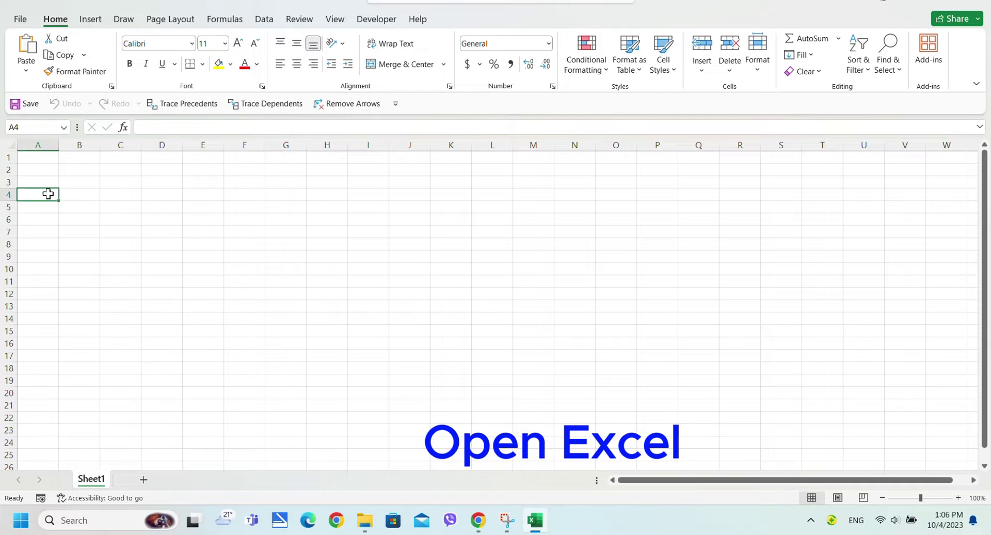
left_click(81, 192)
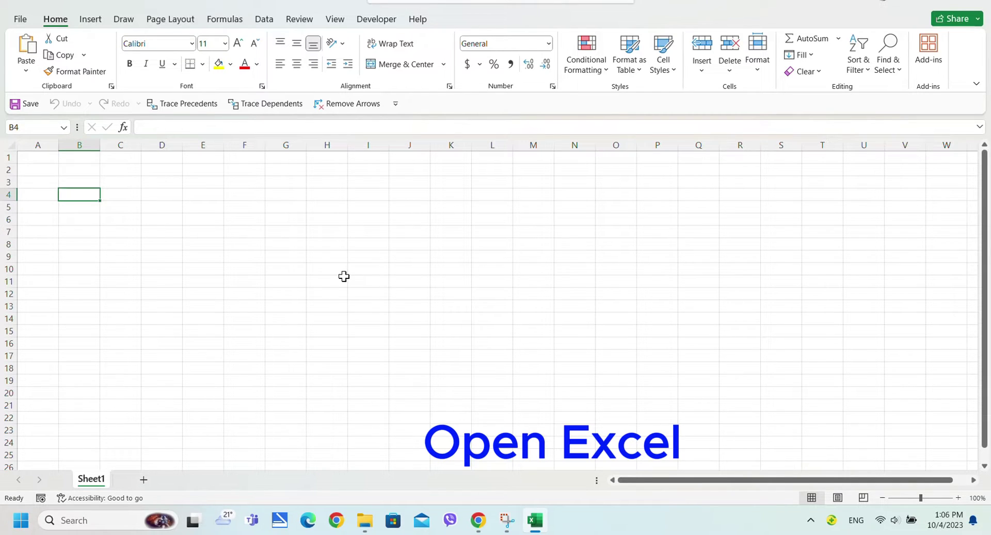
type("950")
key("Return")
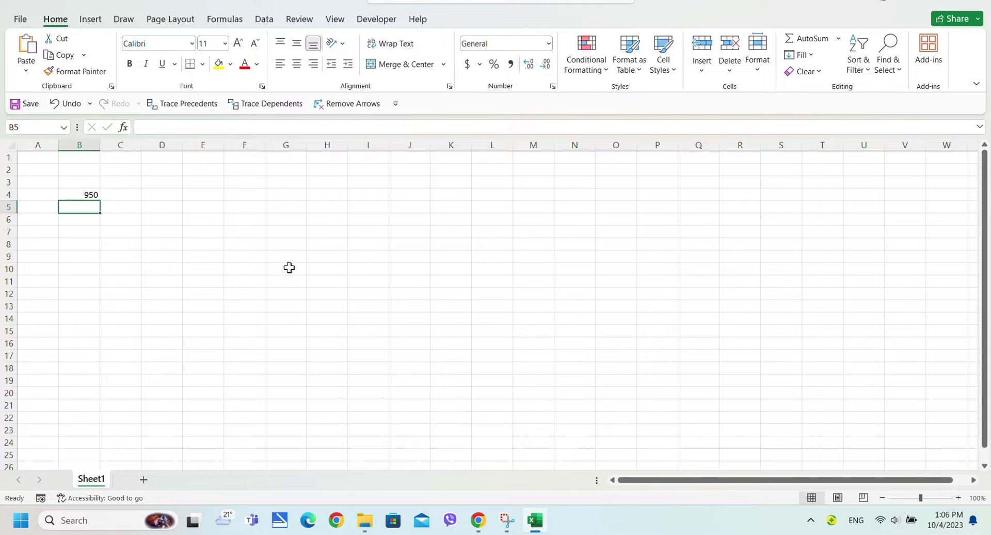
- Add the headers 'Number' in B3 and 'Words' in D3
left_click(154, 197)
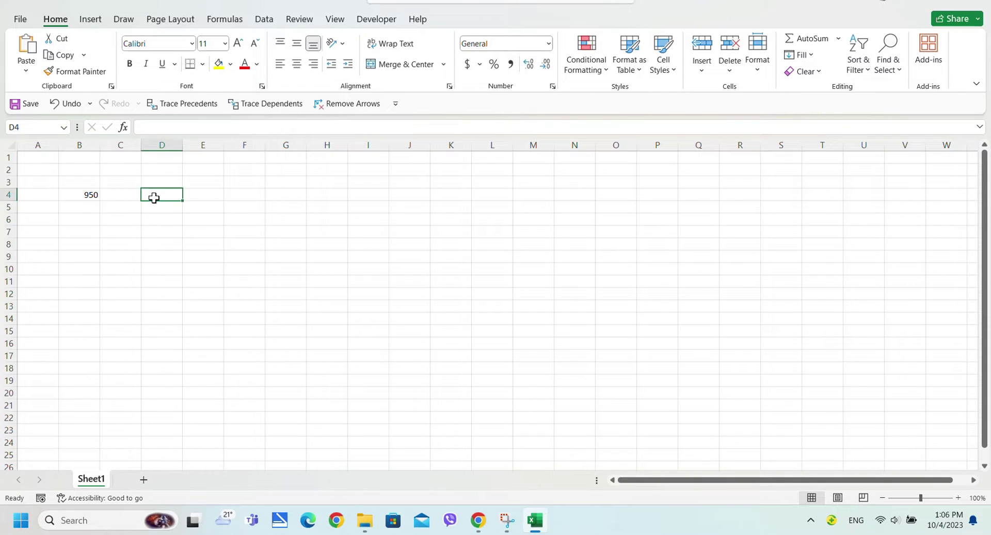
left_click(86, 180)
type("Number")
left_click(123, 216)
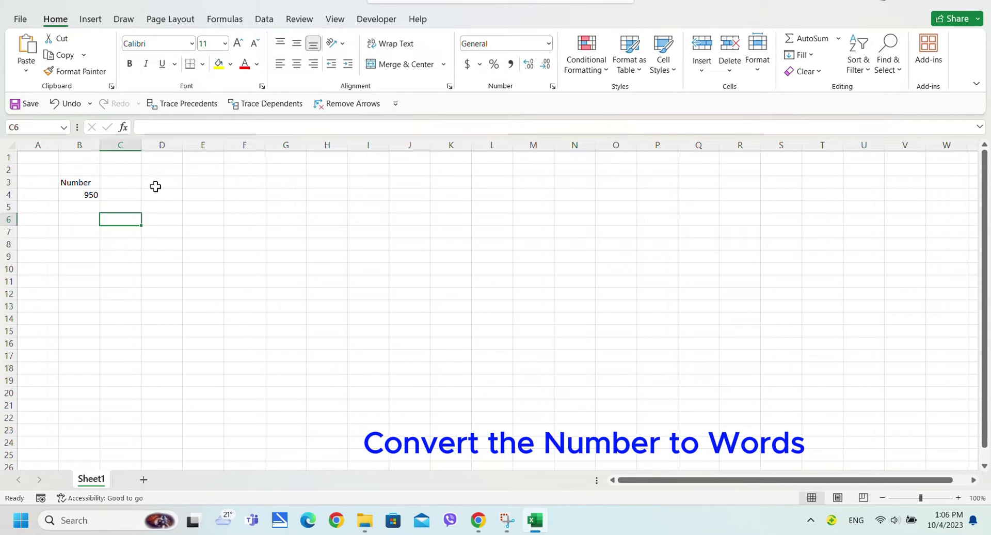
left_click(155, 185)
type("Words")
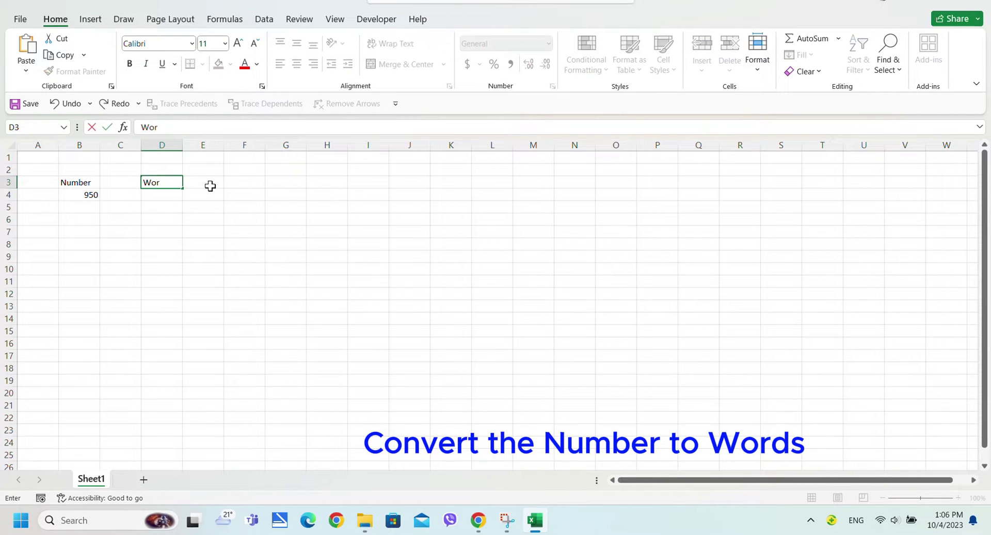
left_click(150, 229)
- Widen column D for the spelled-out words and column B slightly
left_click_drag(182, 145, 316, 126)
left_click(209, 254)
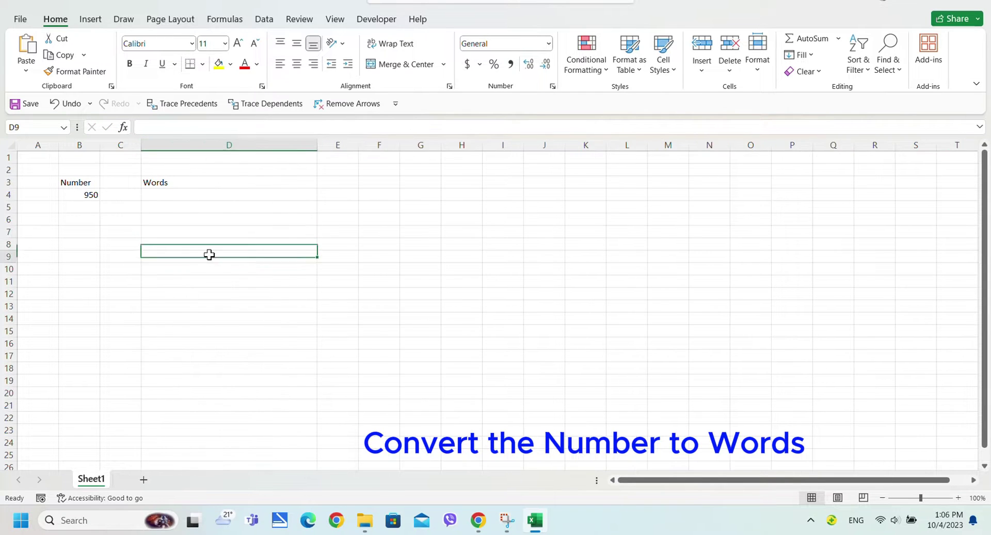
left_click_drag(100, 145, 112, 145)
left_click(166, 194)
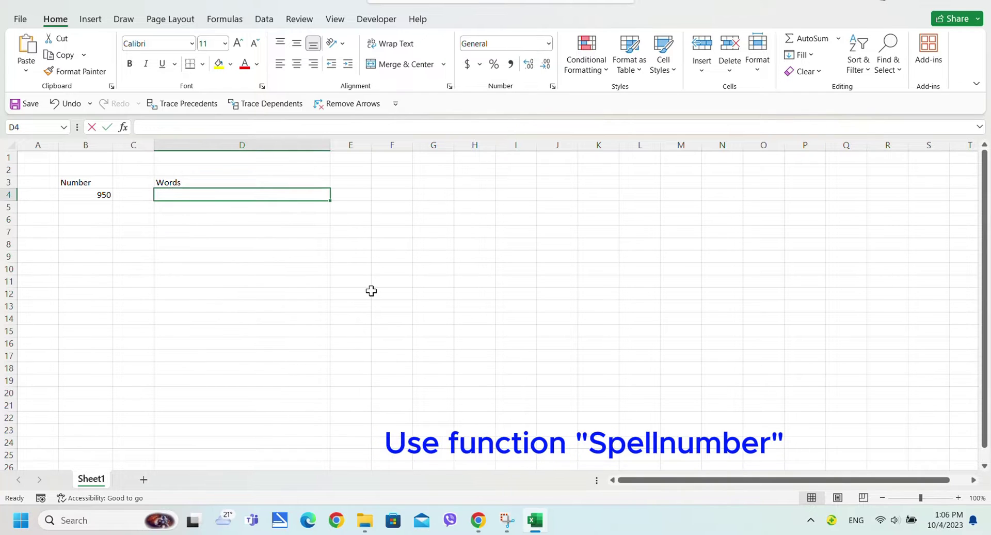
- Enter =spellnumber(B4) in D4, which shows #NAME? since the function doesn't exist yet
type("=spellnumber(")
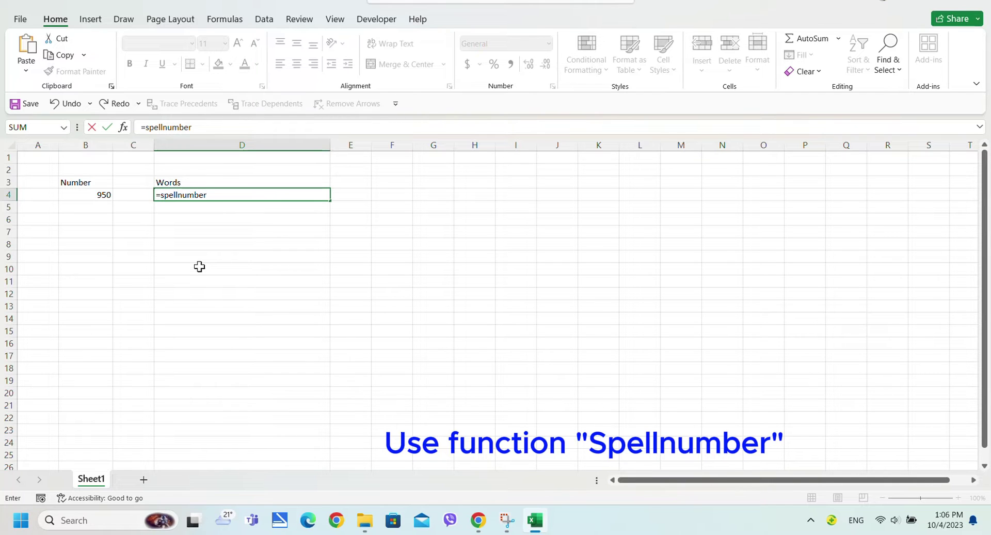
left_click(101, 194)
type(")")
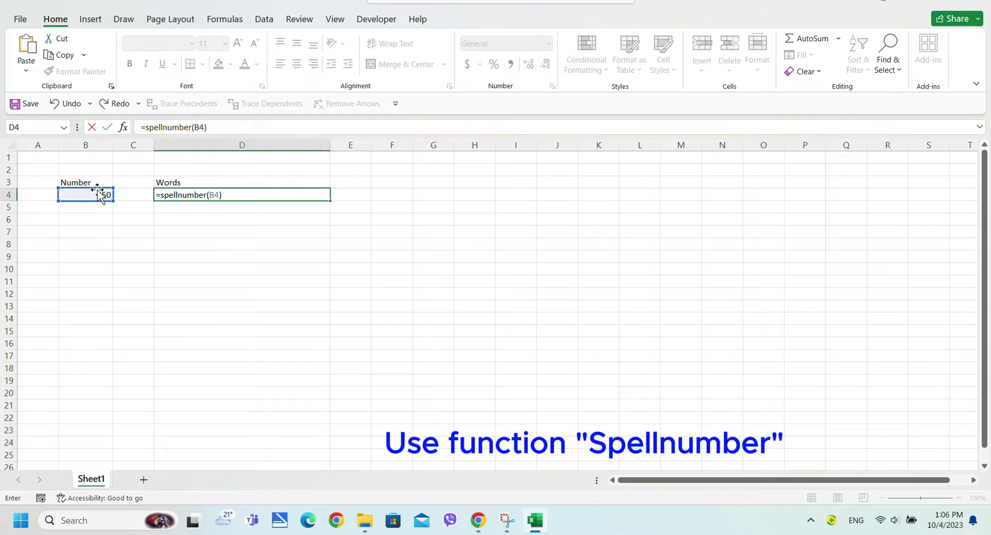
key("Return")
left_click(170, 194)
left_click(288, 283)
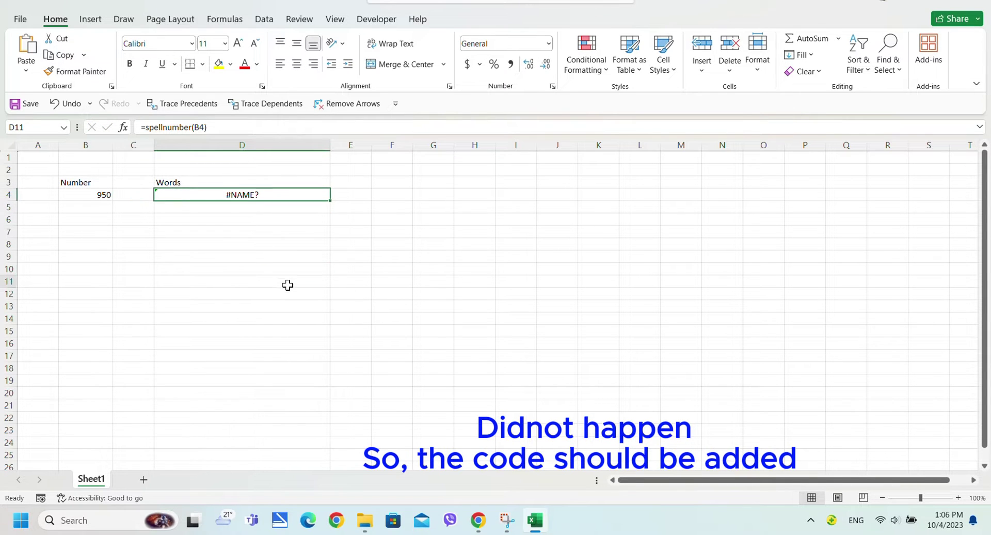
- Untick Developer in the Customize the Ribbon options and close them
left_click(385, 22)
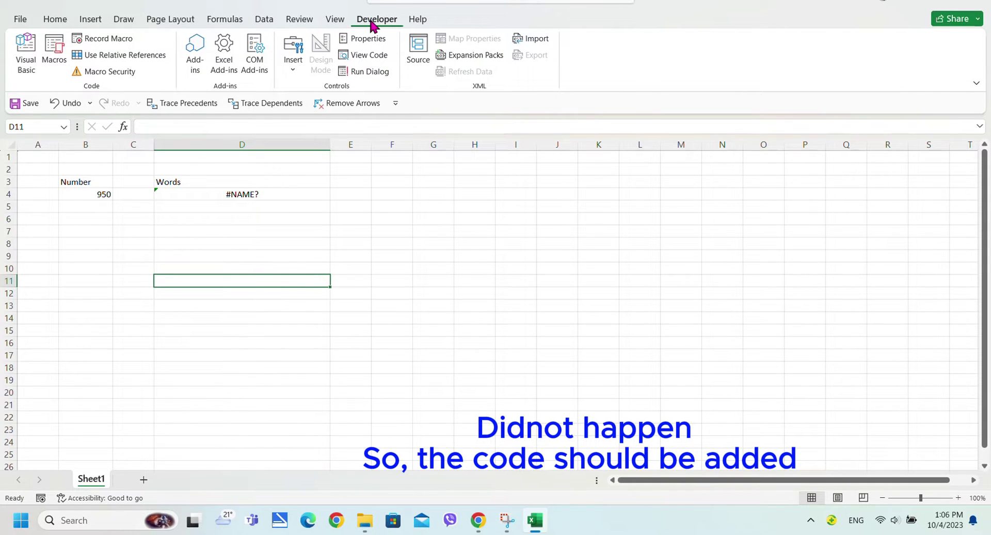
right_click(344, 23)
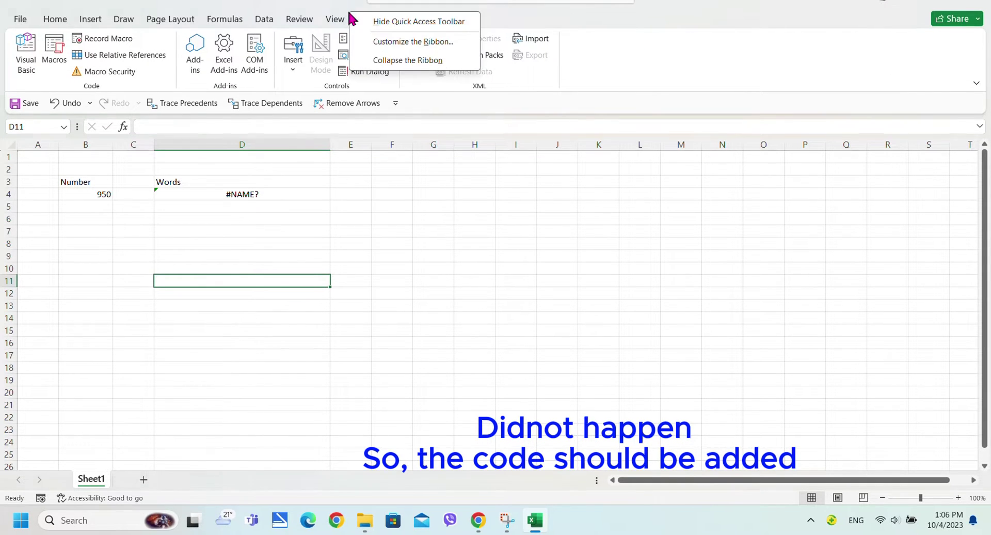
left_click(380, 43)
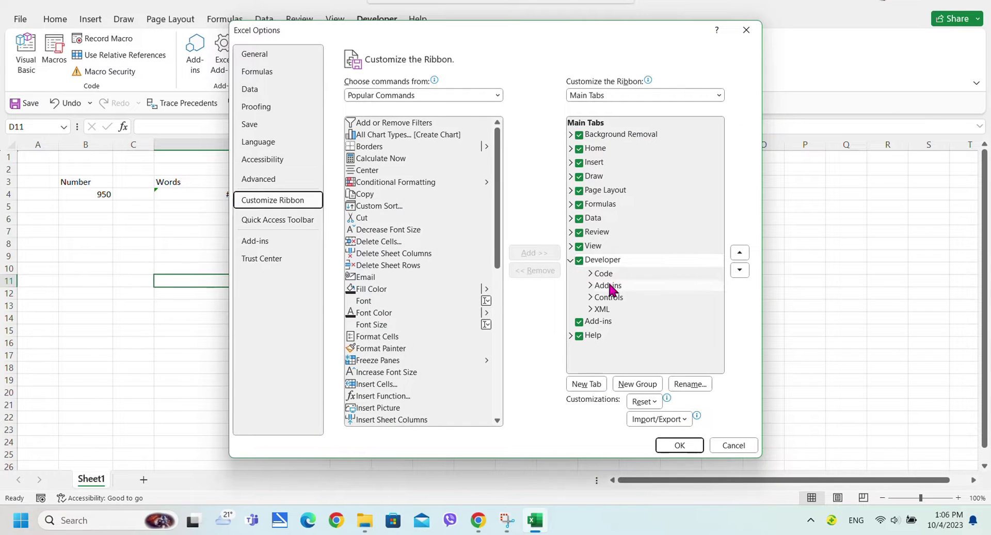
left_click(579, 260)
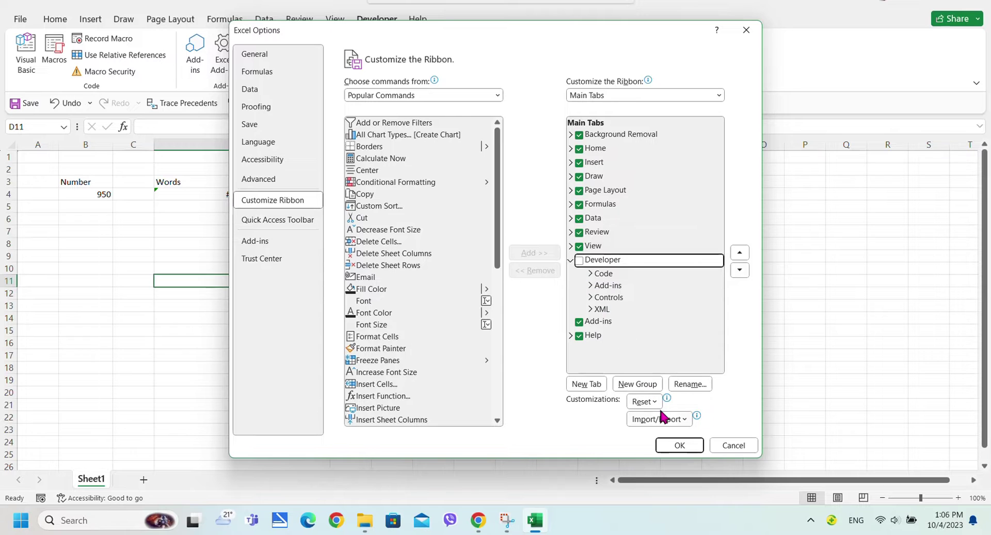
left_click(677, 445)
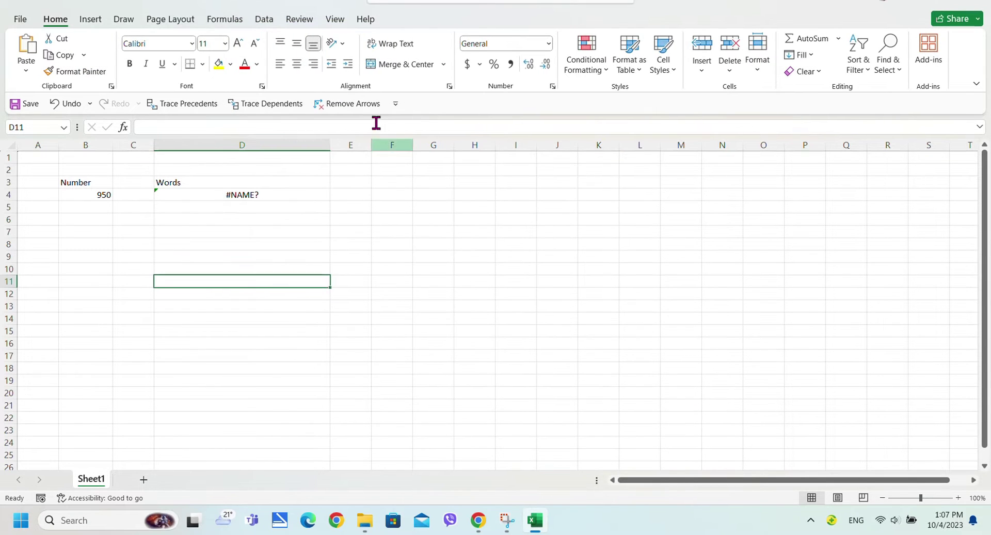
- Re-tick Developer under Main Tabs in Customize the Ribbon and confirm with OK
right_click(316, 7)
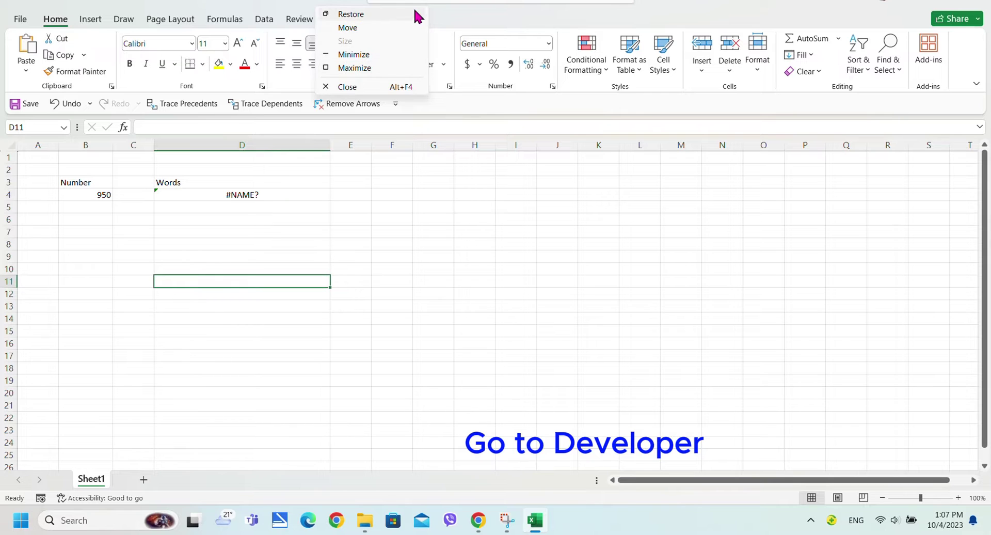
right_click(301, 18)
left_click(351, 47)
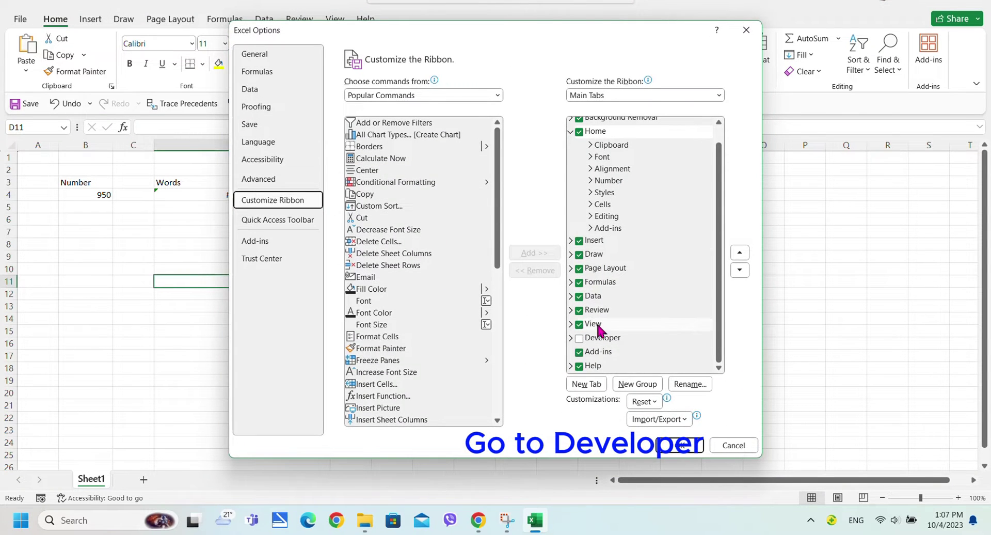
left_click(581, 338)
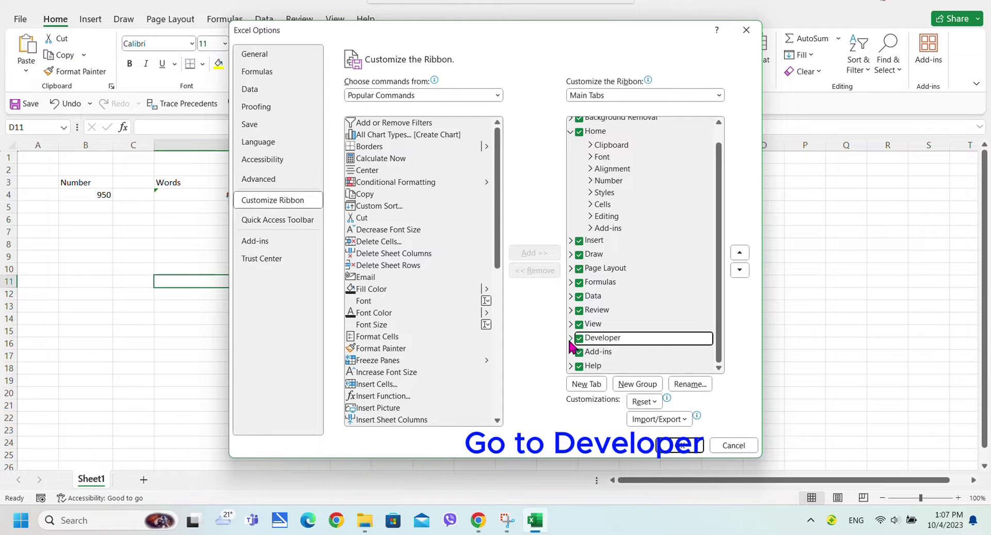
left_click(570, 337)
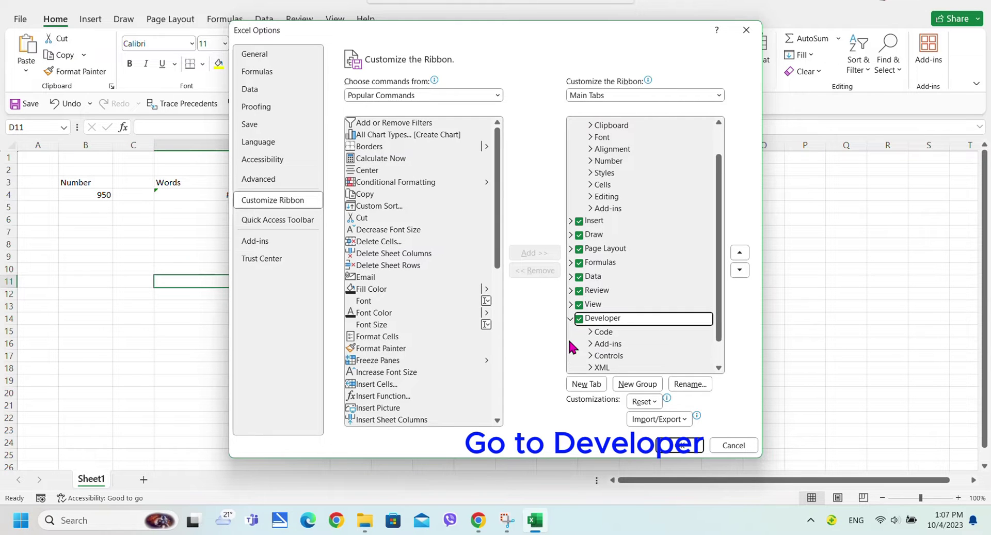
left_click(670, 447)
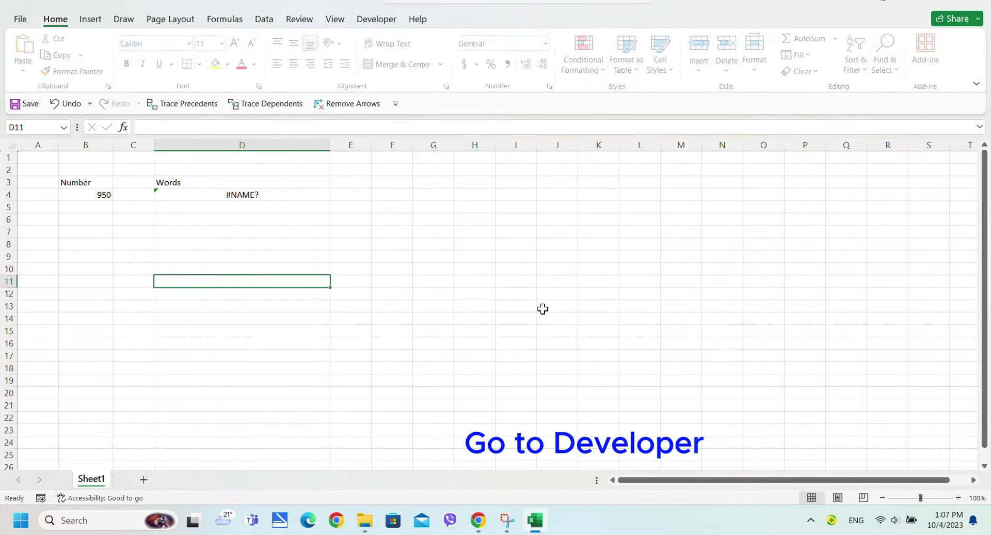
- From the Developer tab, open the Visual Basic editor and insert a new module, Module1
left_click(380, 23)
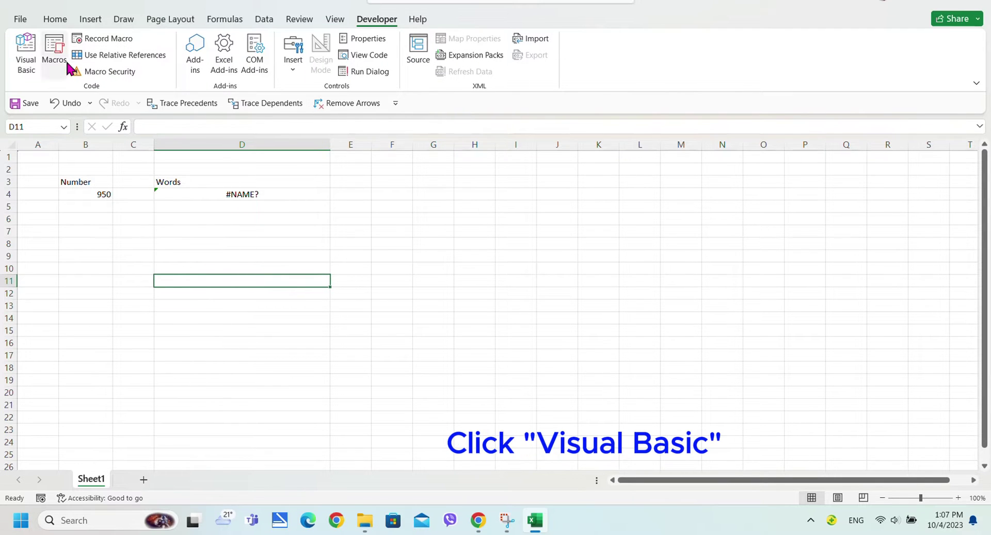
left_click(27, 67)
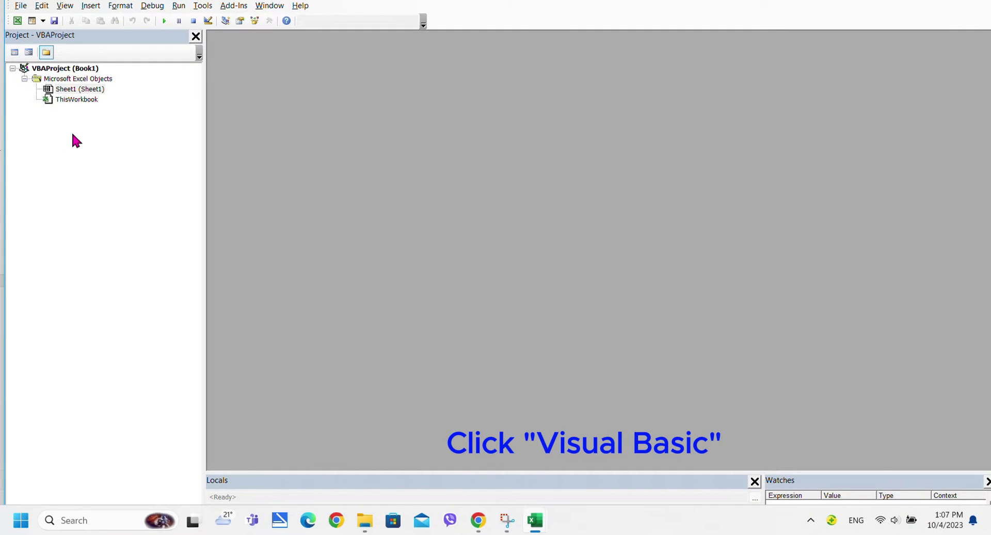
left_click(91, 6)
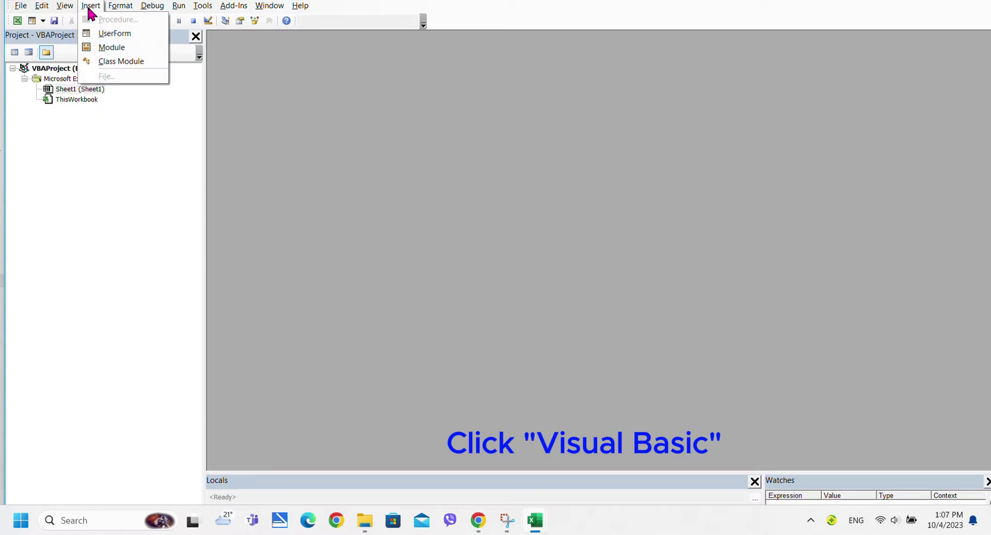
left_click(100, 49)
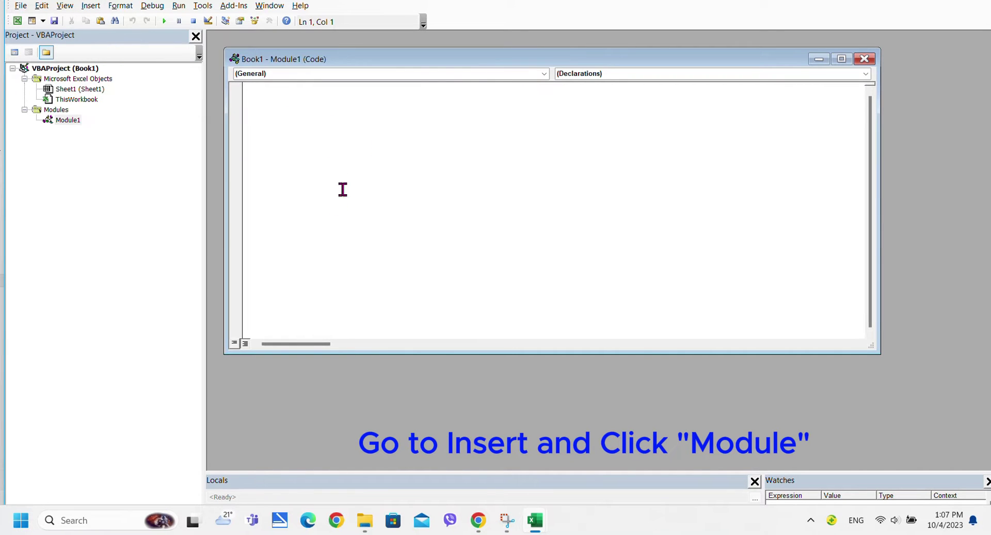
left_click(929, 1)
left_click(614, 120)
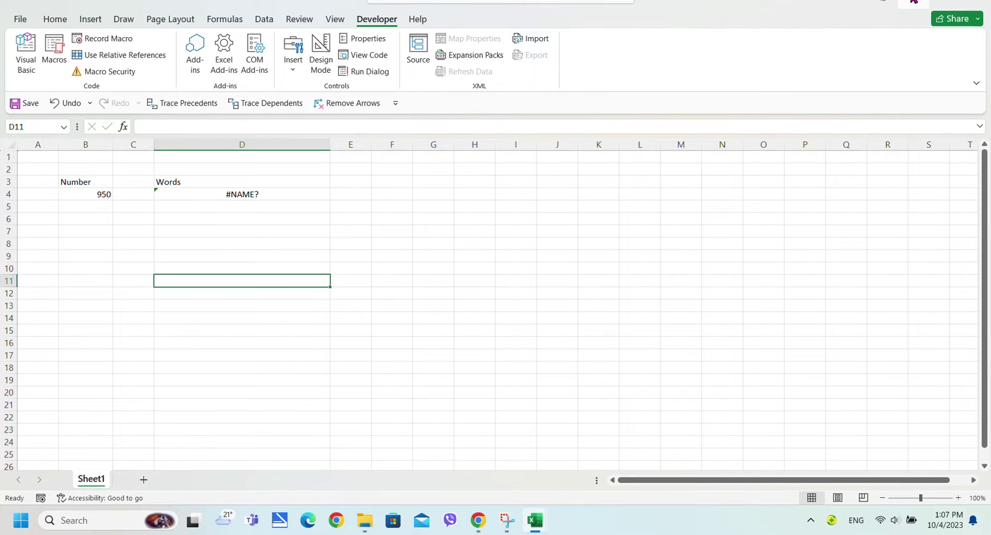
- Open code for spell.txt from the desktop in Notepad and copy all of its code
left_click(913, 1)
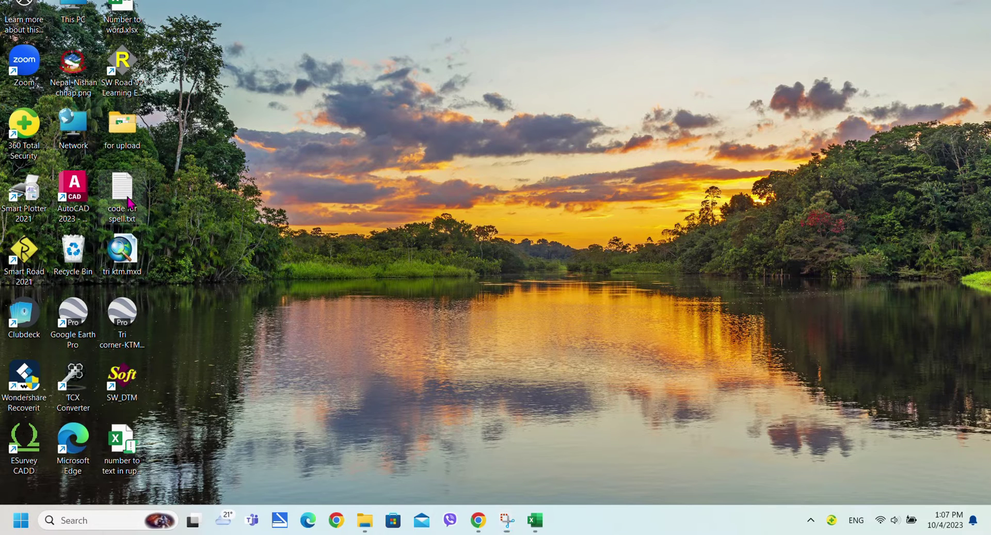
right_click(126, 192)
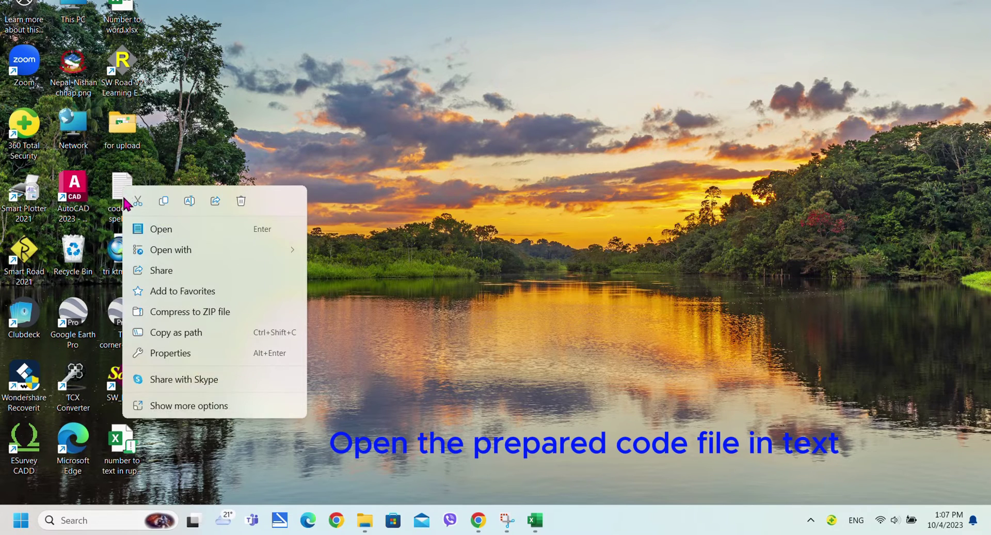
left_click(157, 227)
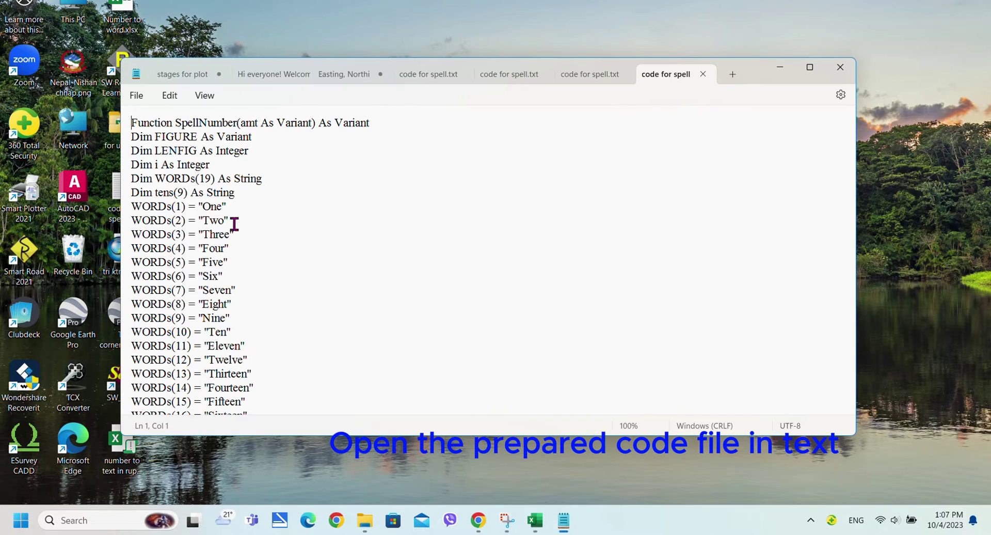
key("ctrl+a")
right_click(198, 153)
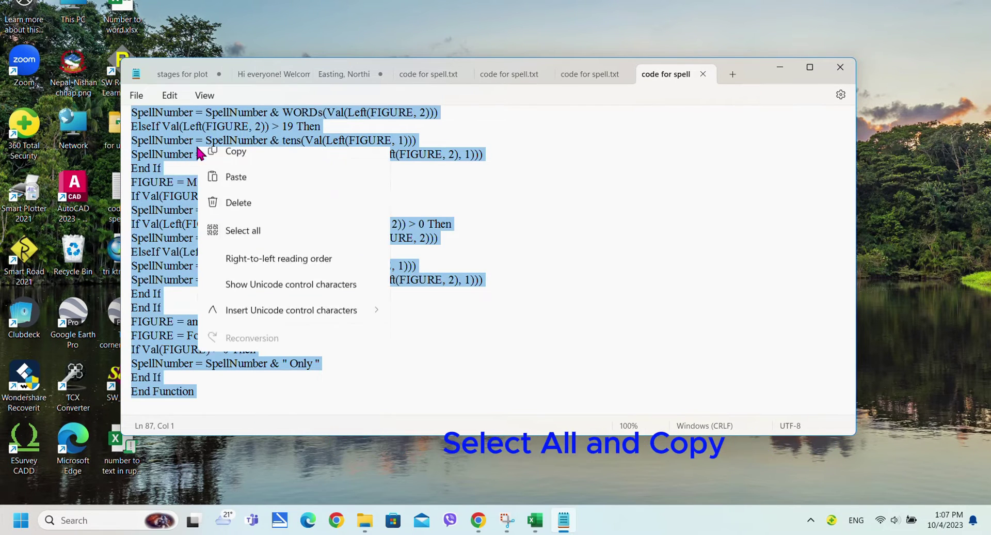
left_click(233, 221)
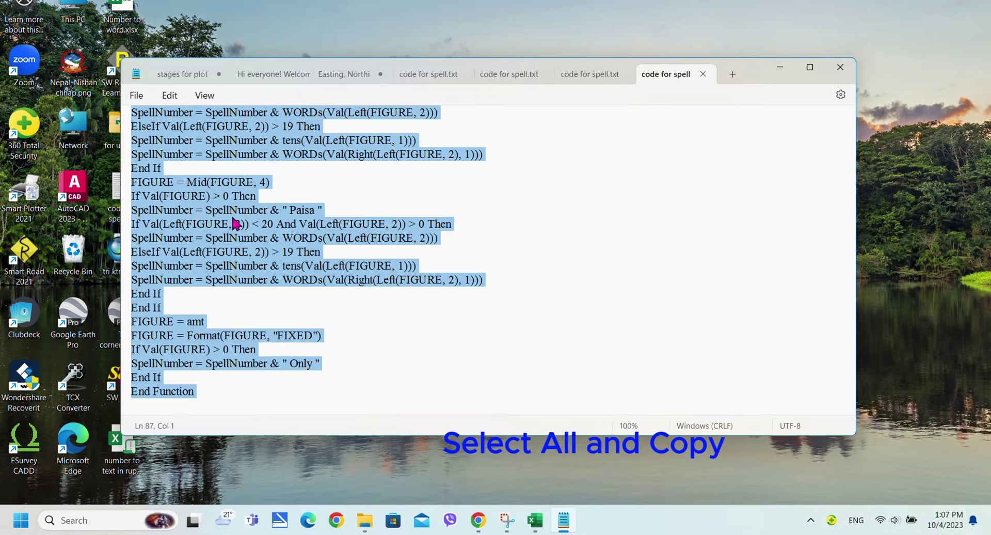
- Paste the copied SpellNumber function code into the empty Module1 in the VBA editor
mouse_move(532, 516)
left_click(589, 460)
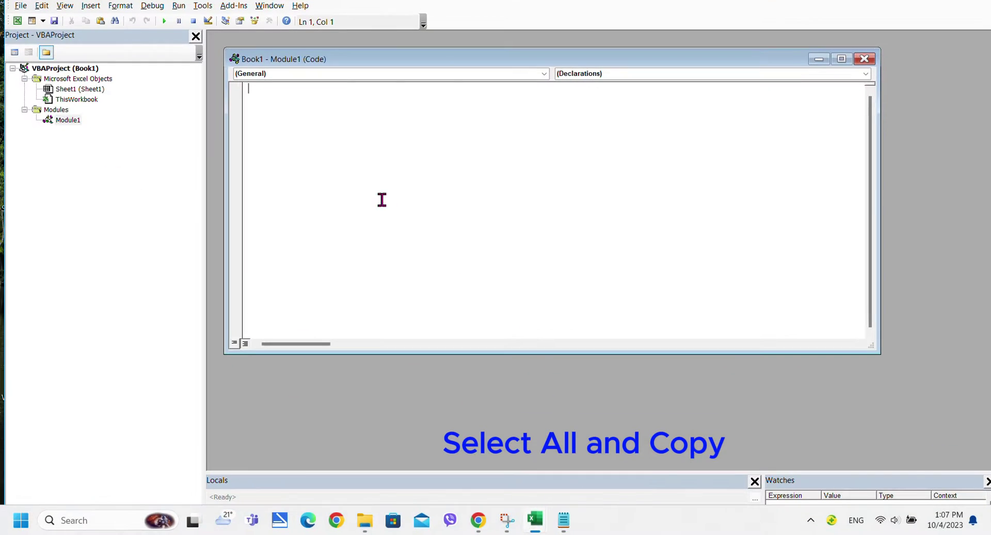
right_click(263, 94)
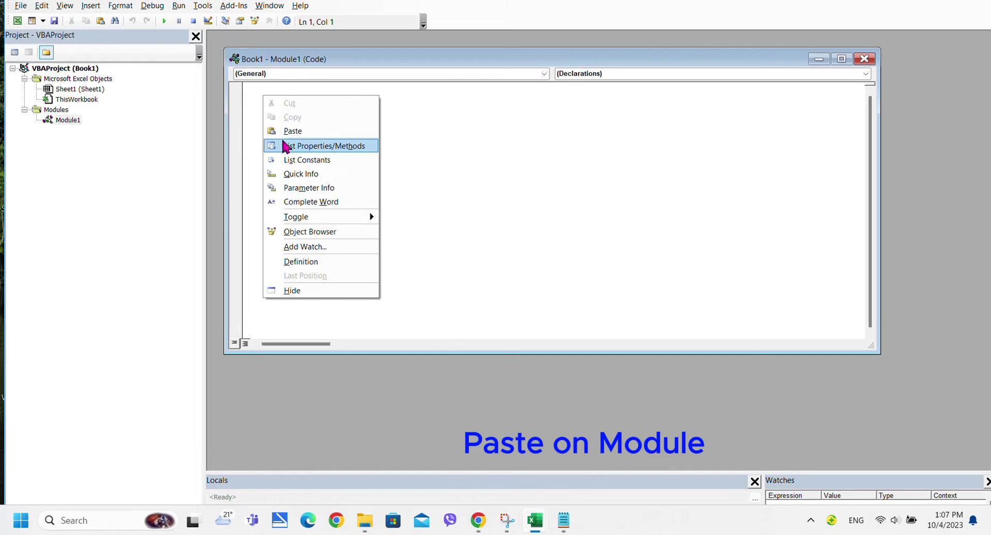
left_click(288, 131)
left_click(455, 273)
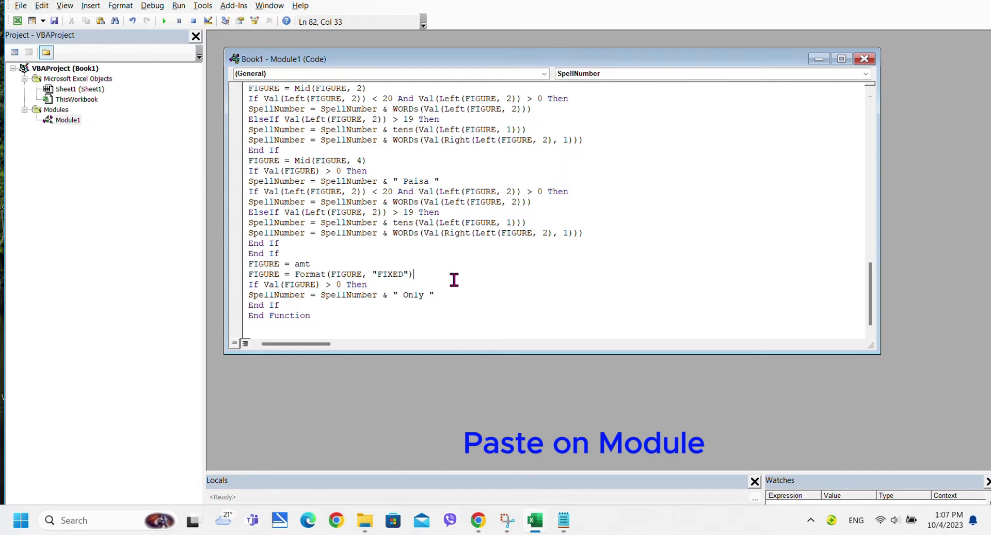
scroll(454, 279, "up", 14)
scroll(455, 282, "up", 7)
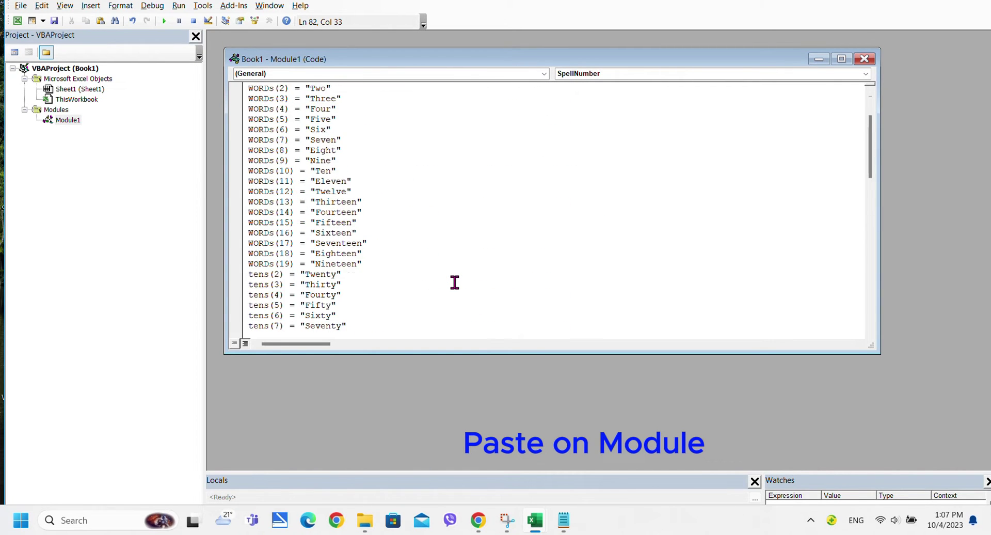
left_click(21, 7)
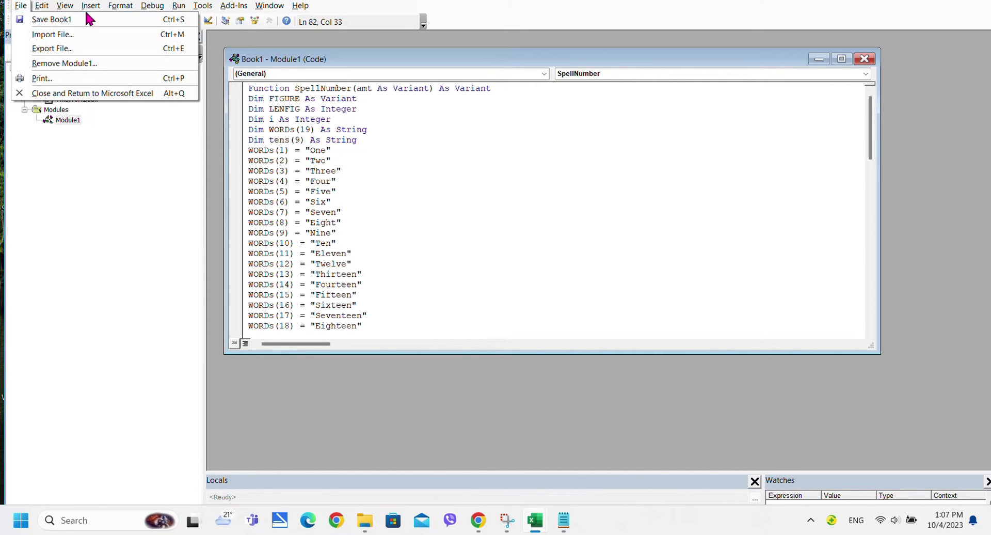
- Save as 'Number to words in rupees' in the for upload folder, continuing as macro-free
left_click(60, 25)
double_click(186, 84)
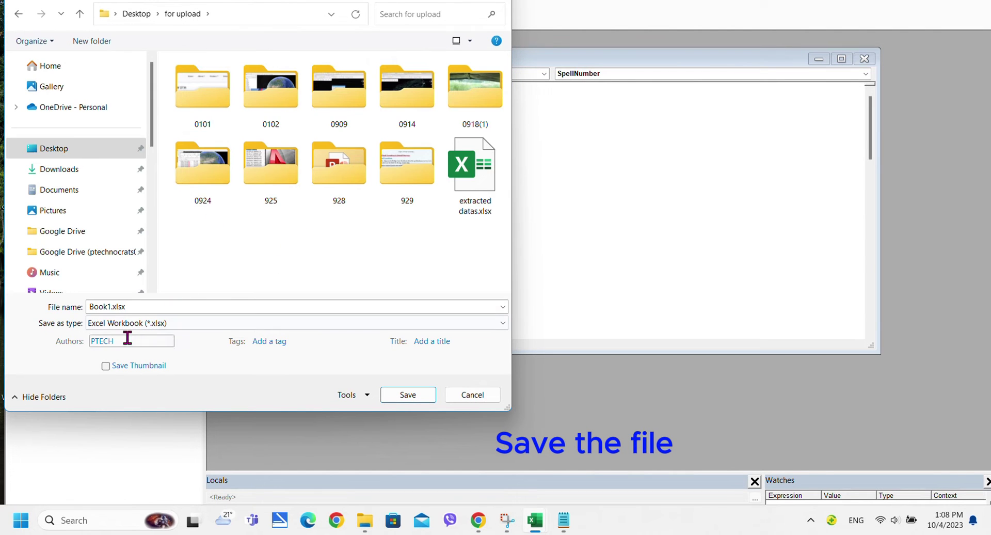
double_click(143, 305)
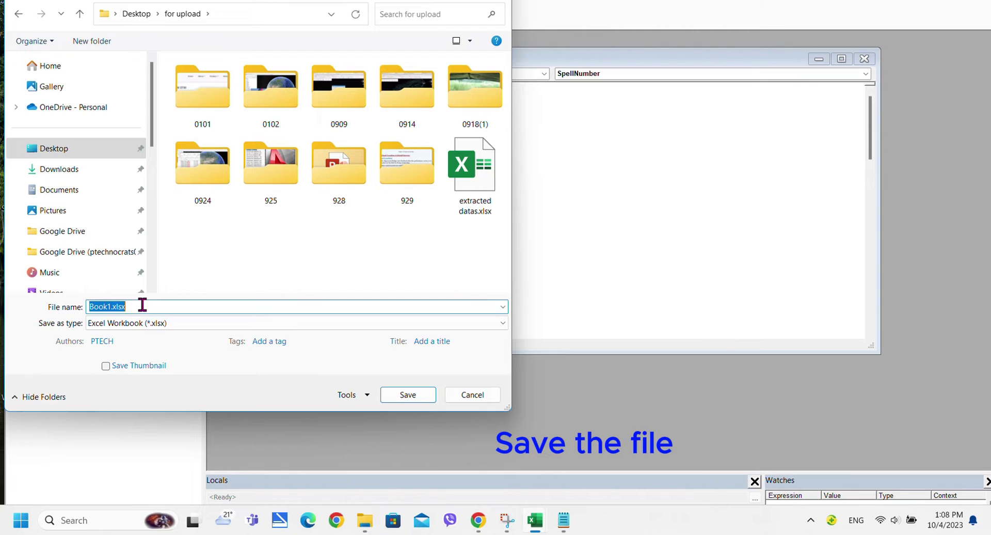
type("Number to words in rupees")
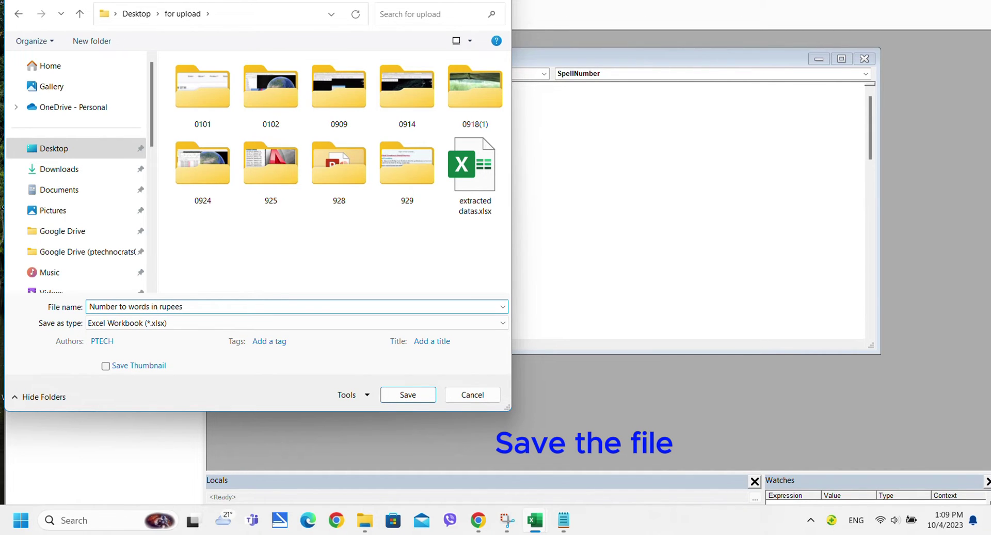
left_click(410, 397)
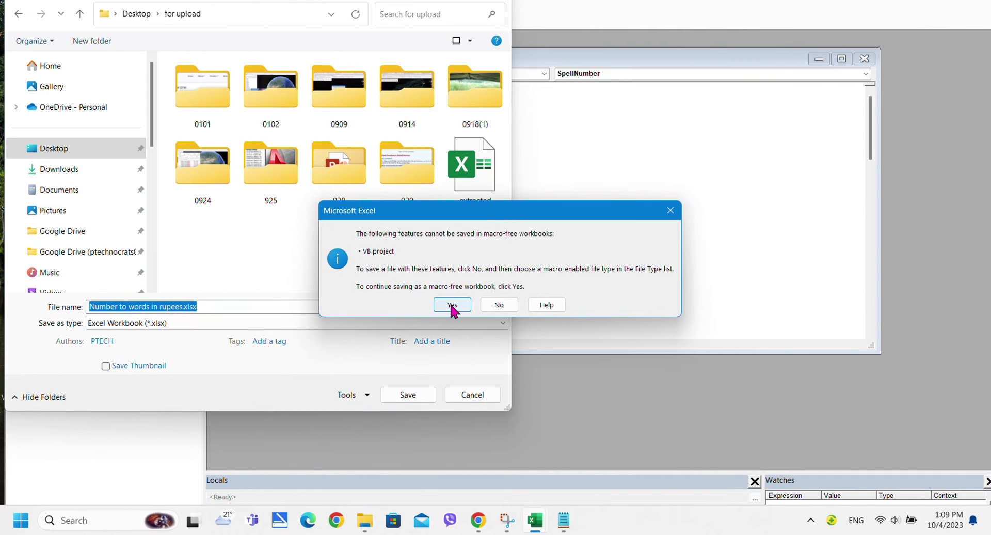
left_click(459, 307)
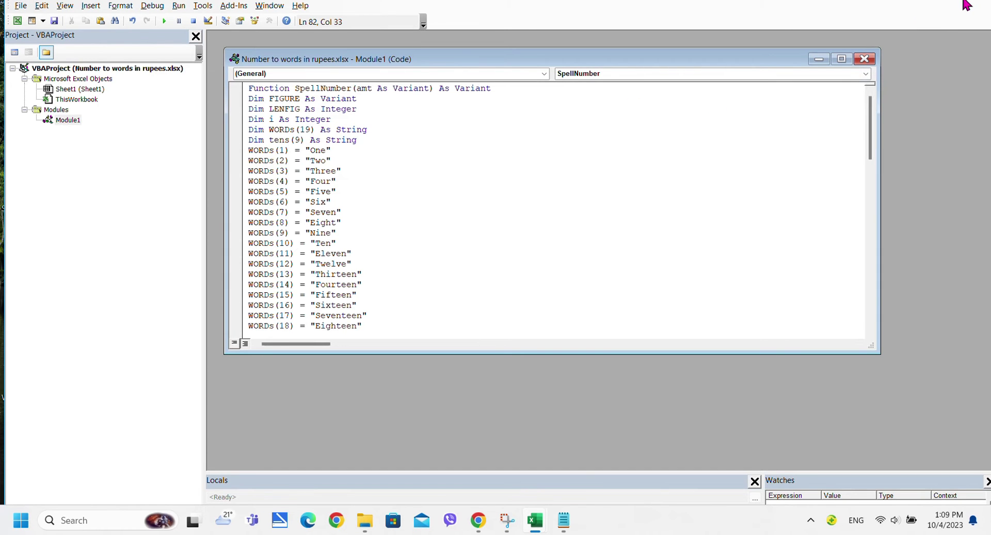
- Re-enter the =spellnumber(B4) formula in D4 so it now shows rupee words
mouse_move(535, 521)
left_click(505, 457)
left_click(219, 232)
double_click(228, 193)
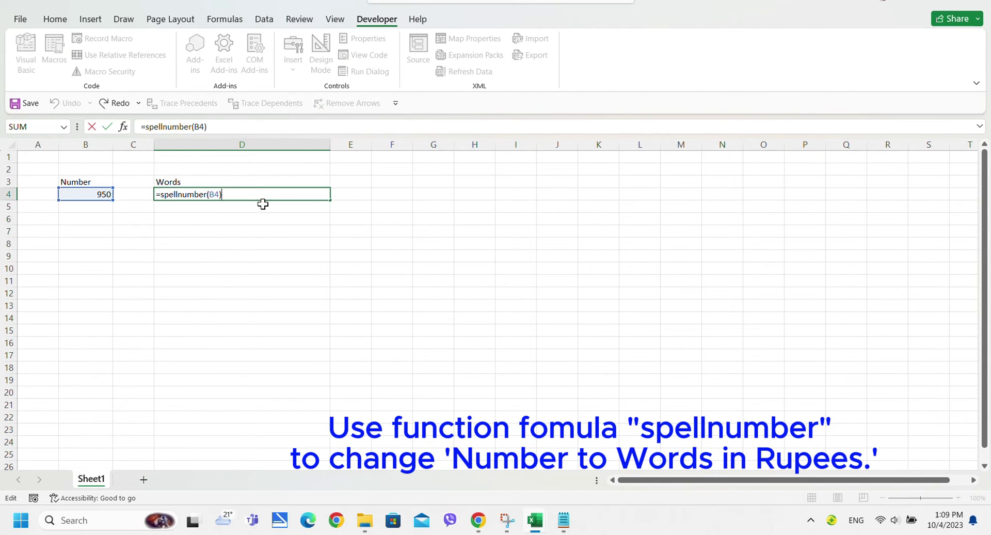
key("Return")
left_click(242, 193)
- Add test numbers 145 through 785692458 in B5:B9 and fill the formula down to D17
left_click(95, 209)
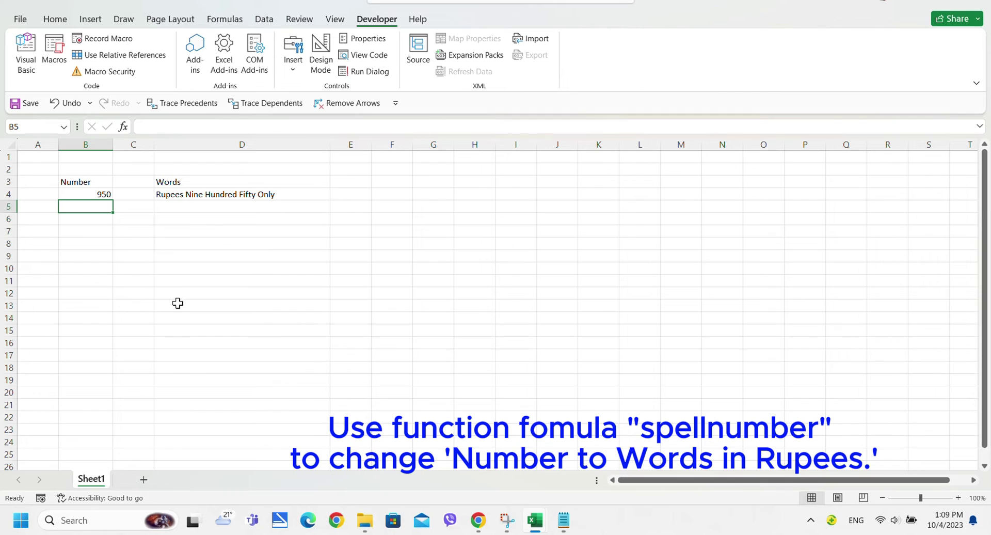
type("145")
key("Return")
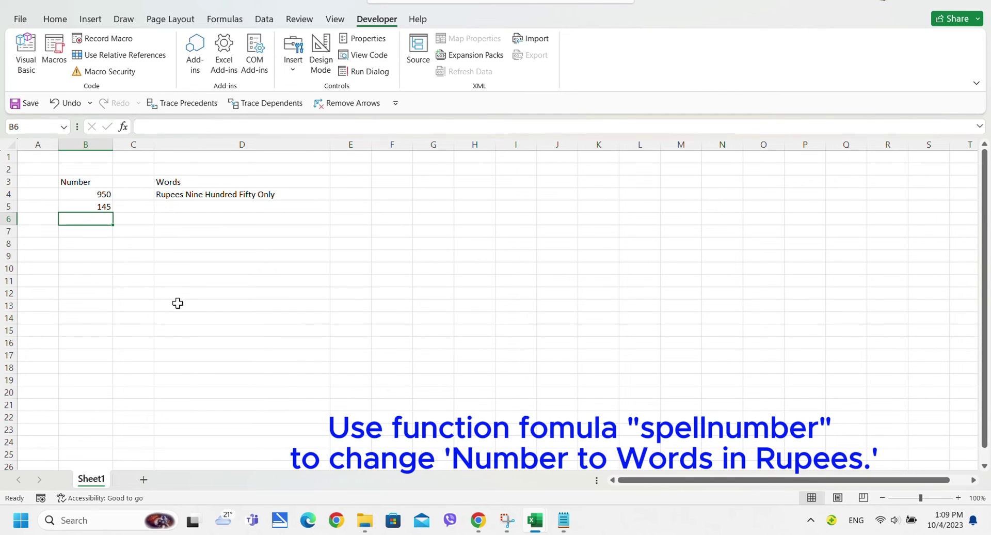
left_click(273, 195)
left_click_drag(336, 201, 333, 362)
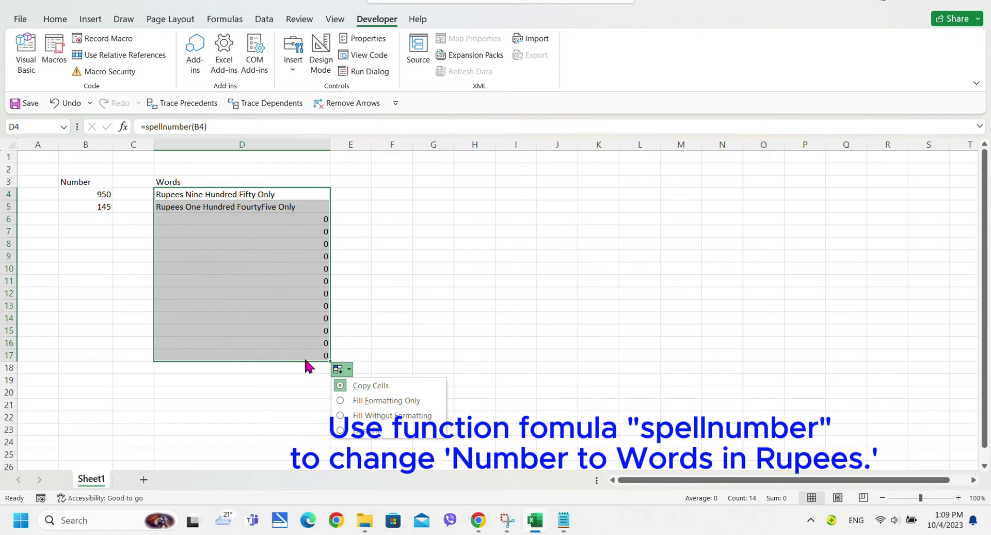
left_click(196, 281)
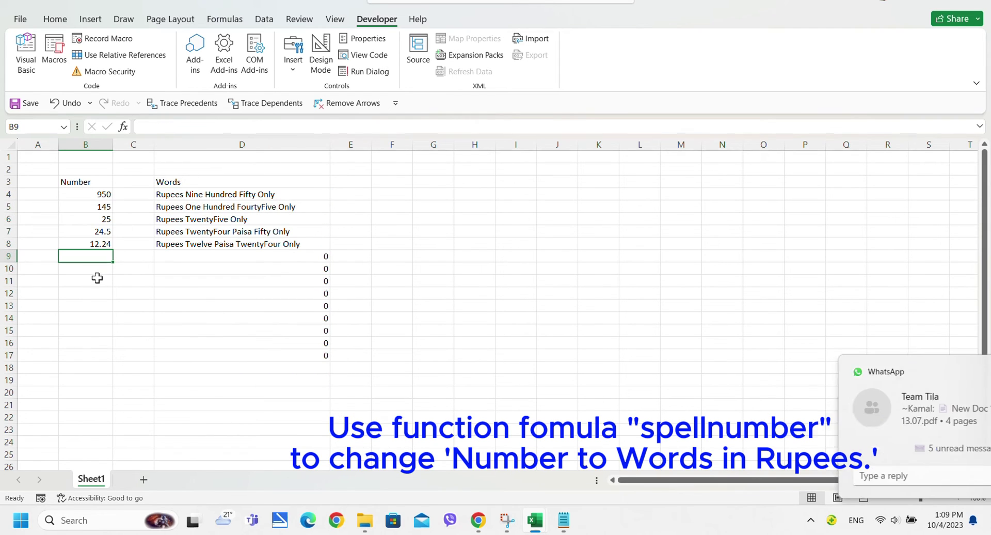
type("785692458")
key("Return")
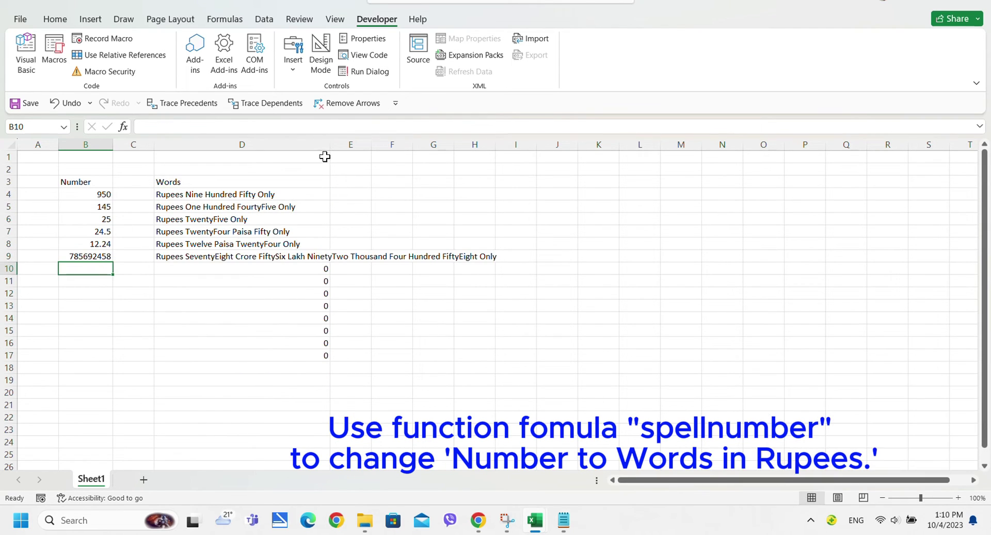
double_click(329, 144)
left_click(252, 304)
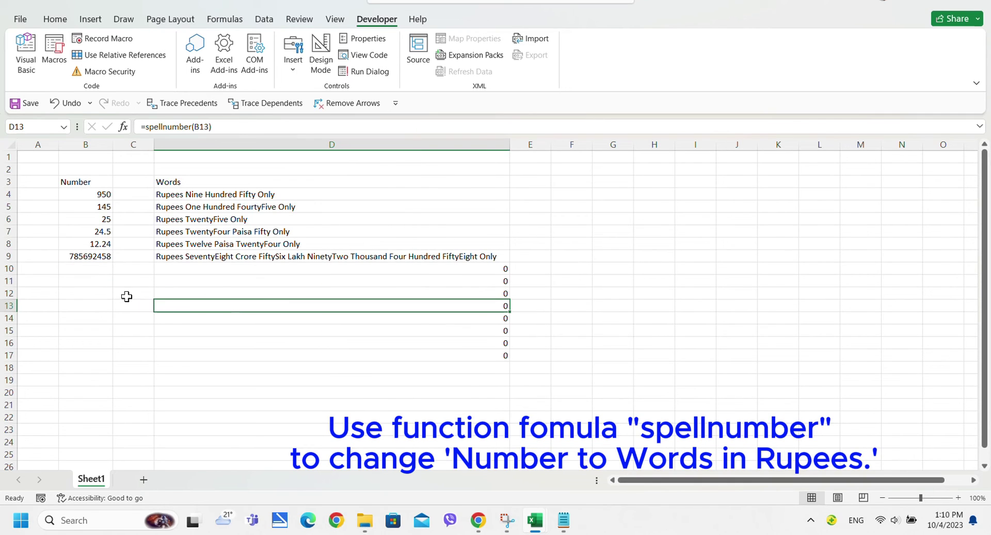
left_click(93, 267)
type("10000000000")
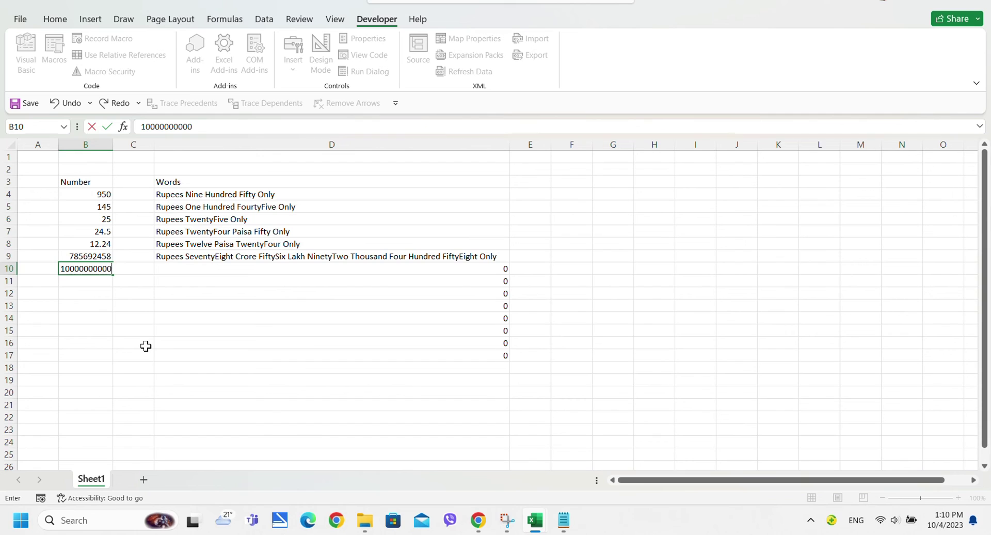
key("Return")
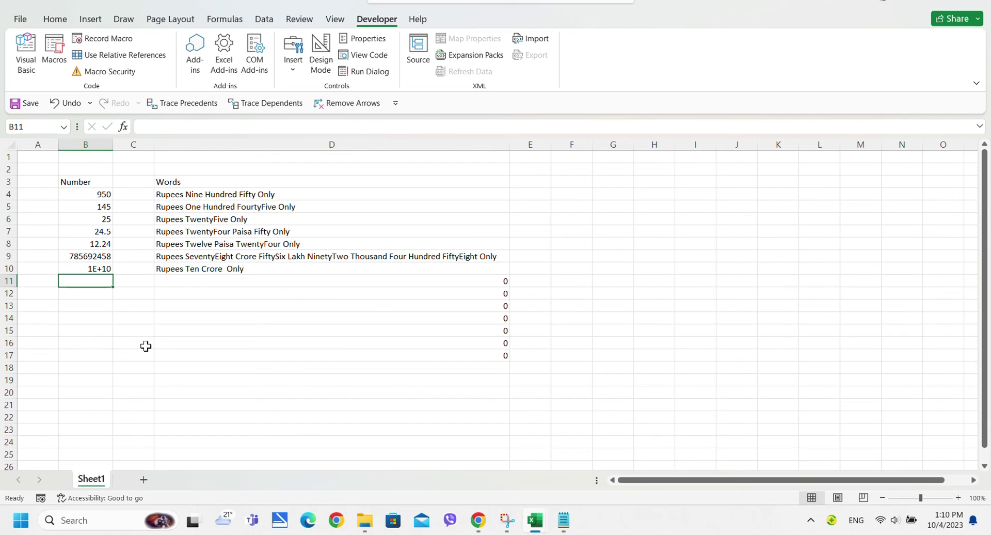
left_click(234, 297)
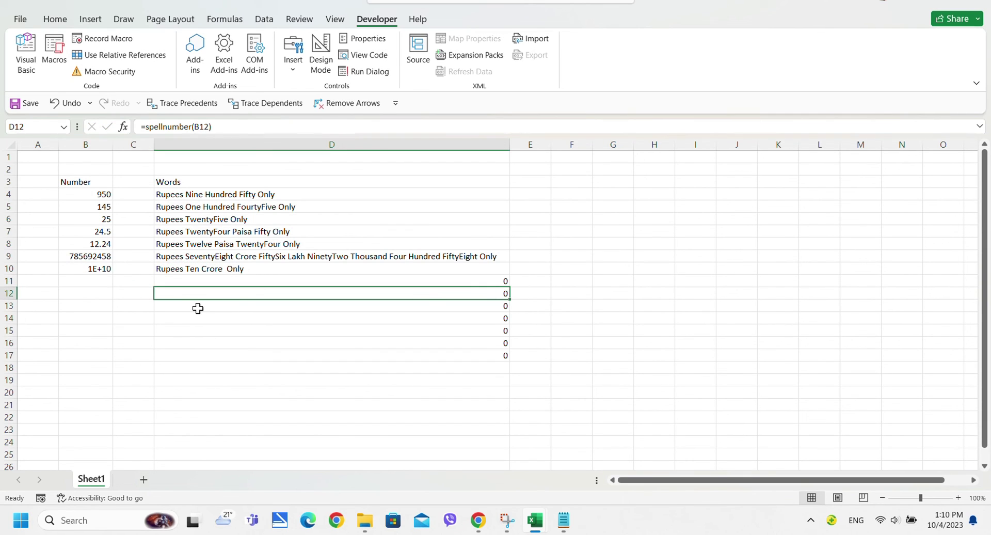
left_click(195, 269)
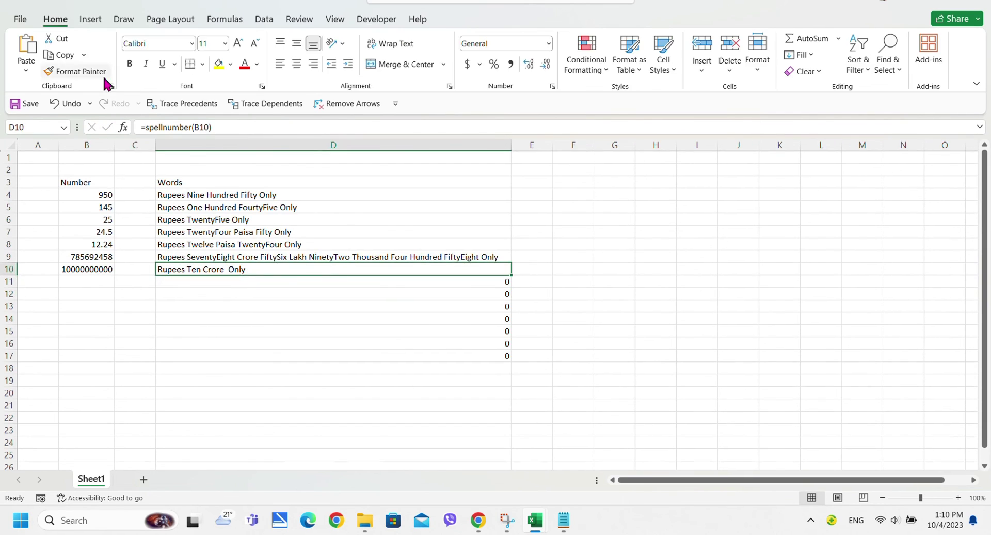
- Save the workbook, then close Excel and the Notepad code file
left_click(20, 104)
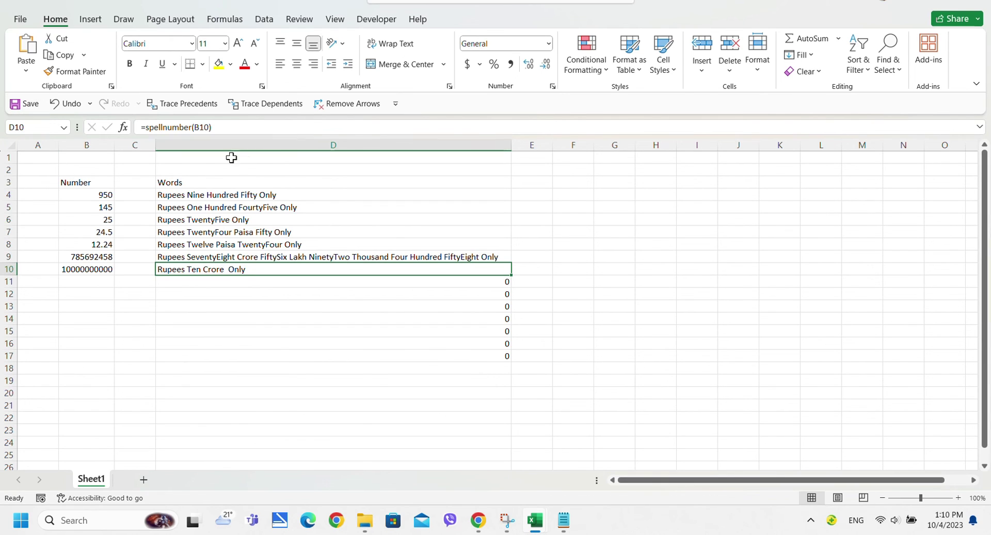
left_click(338, 208)
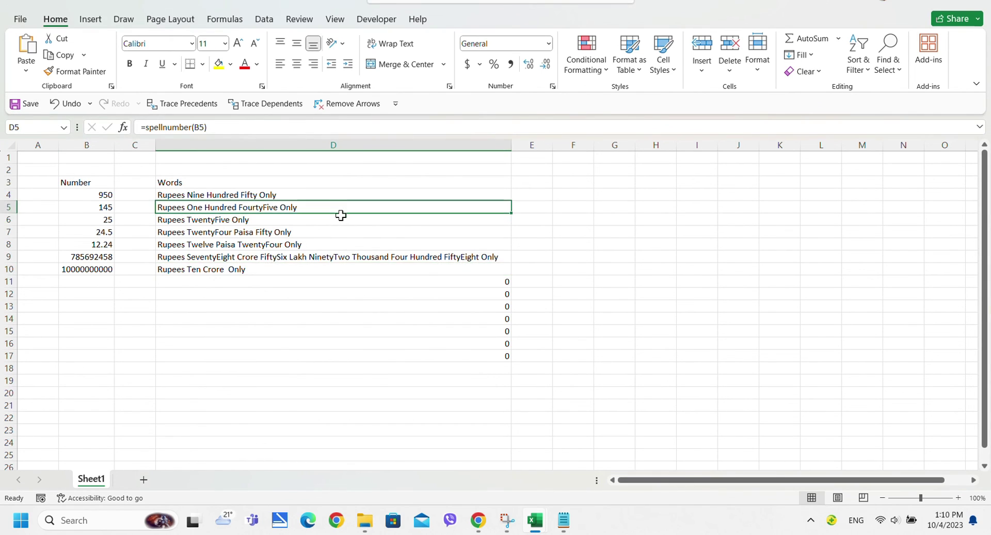
left_click(975, 3)
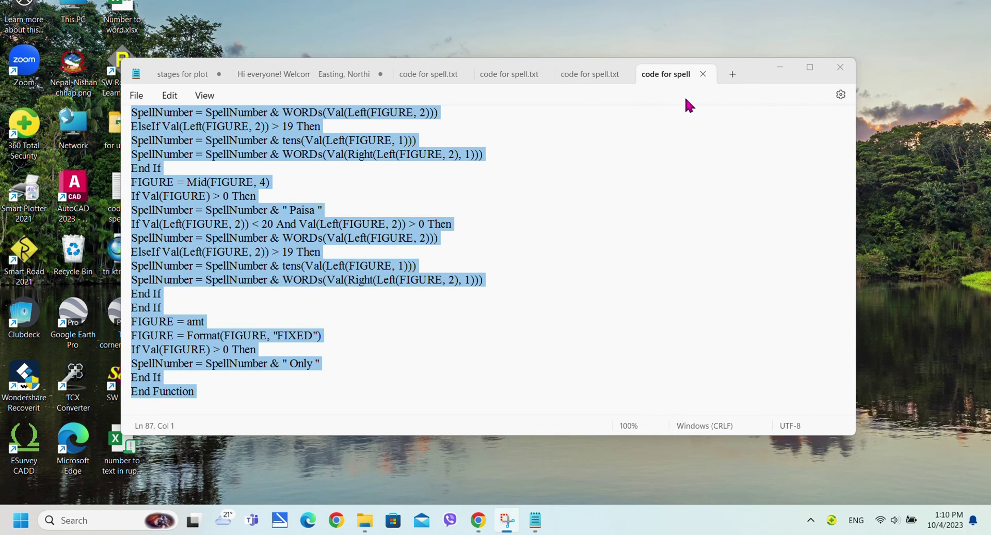
left_click(835, 72)
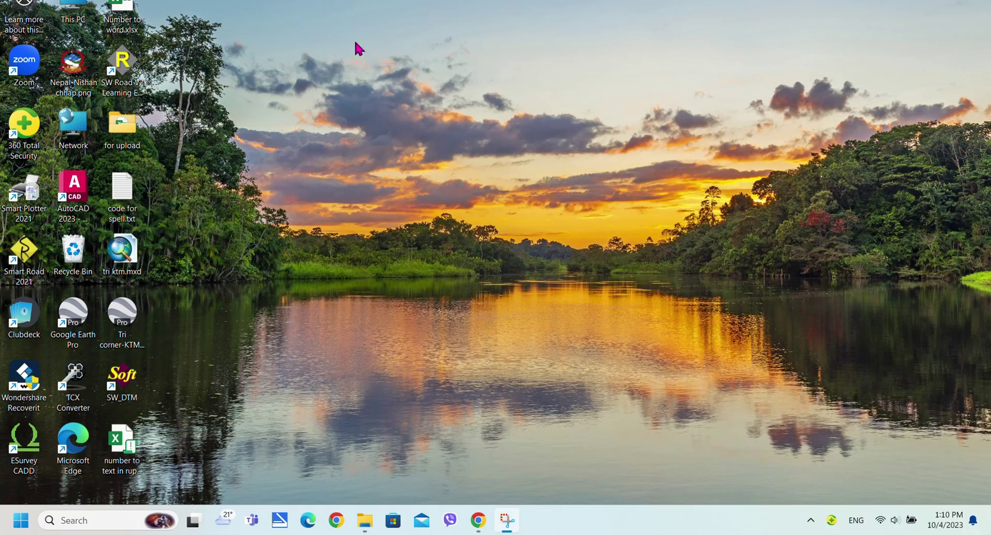